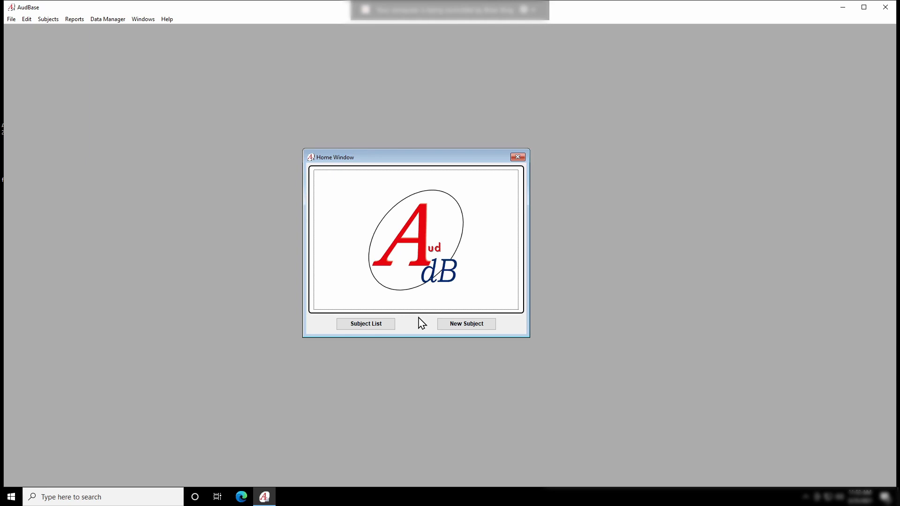
Open the Subject List from the AudBase home window
{"action": "left_click", "coordinate": [365, 324]}
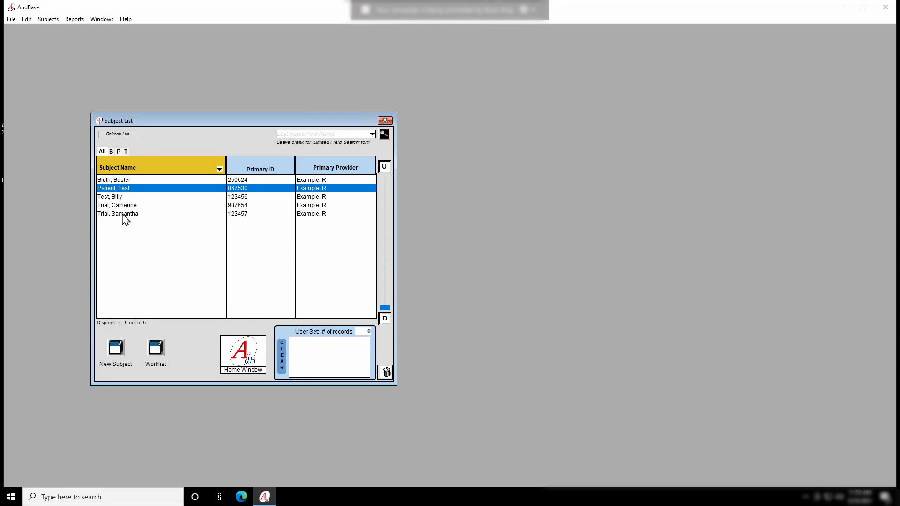
Review a sample patient's Tympanogram, SAT/SRT/WR and OAE records, then bring up the order worklist
{"action": "double_click", "coordinate": [124, 189]}
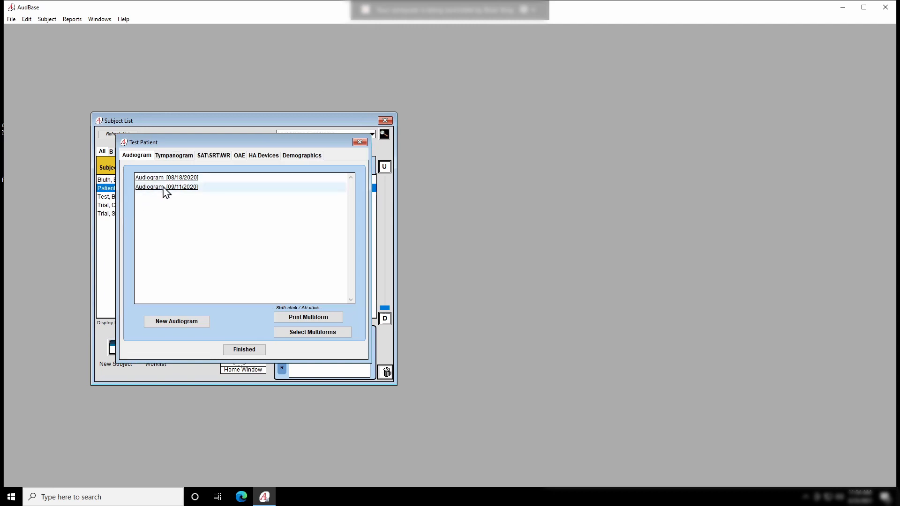
{"action": "left_click", "coordinate": [173, 157]}
{"action": "left_click", "coordinate": [207, 156]}
{"action": "left_click", "coordinate": [240, 157]}
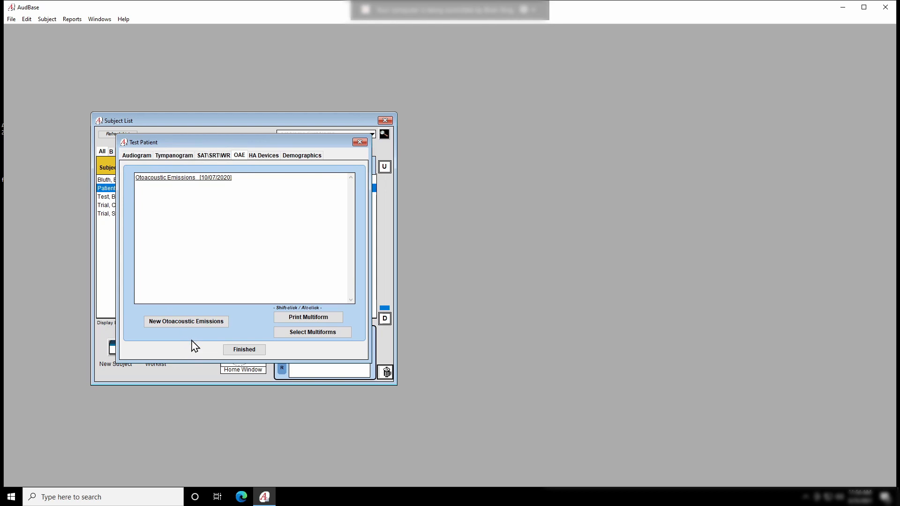
{"action": "left_click", "coordinate": [230, 350]}
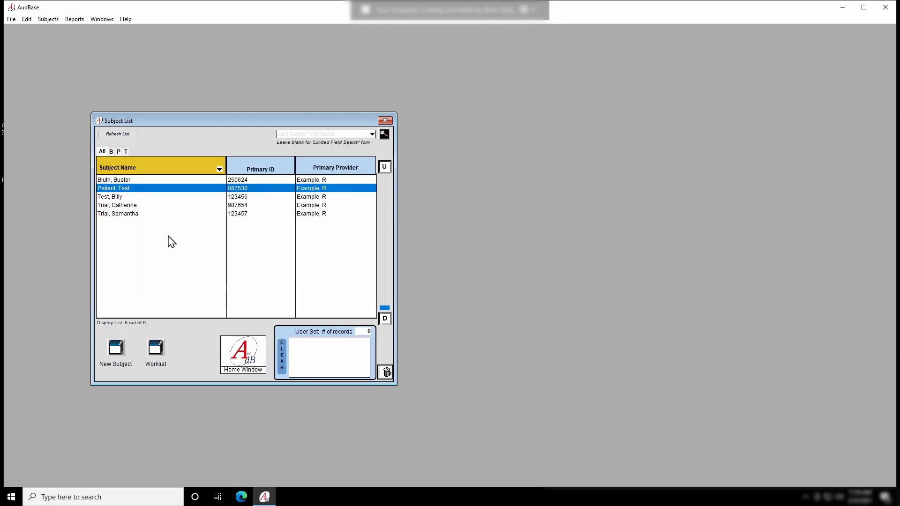
{"action": "left_click", "coordinate": [156, 350]}
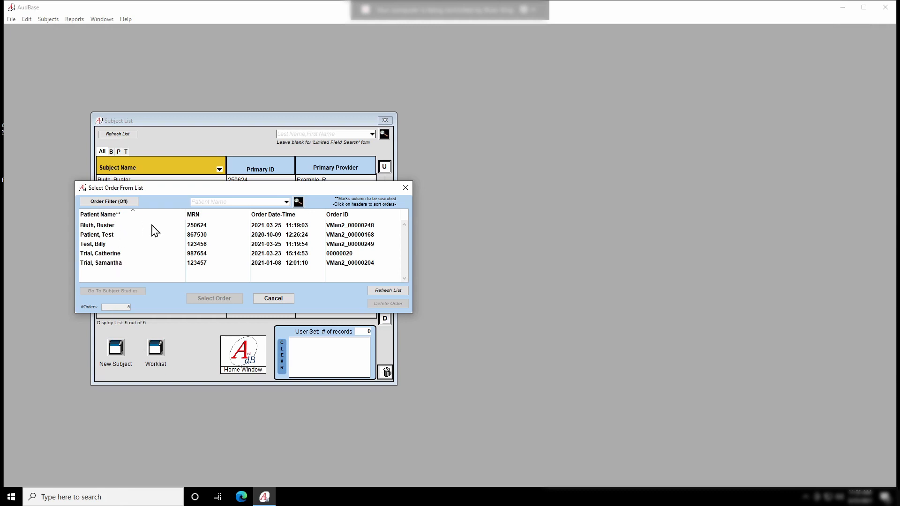
Select the third patient's order in the worklist and open its studies
{"action": "left_click", "coordinate": [104, 246]}
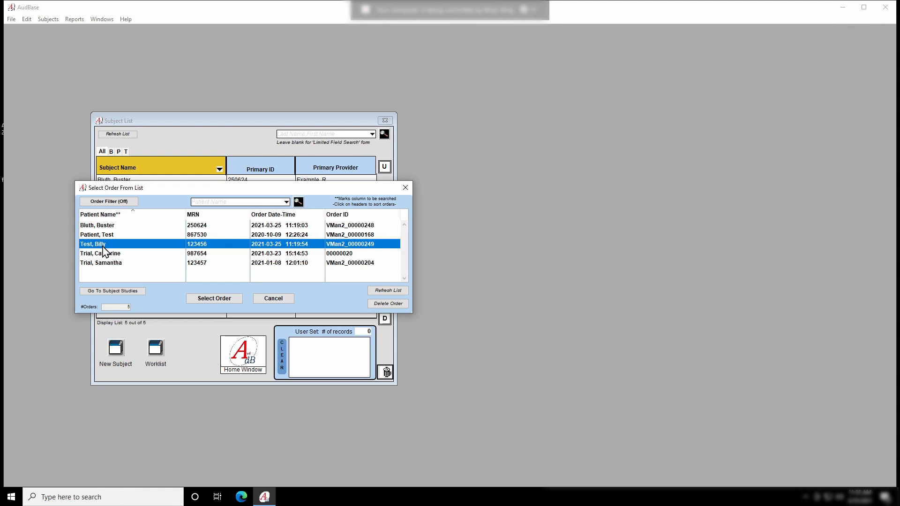
{"action": "left_click", "coordinate": [216, 299]}
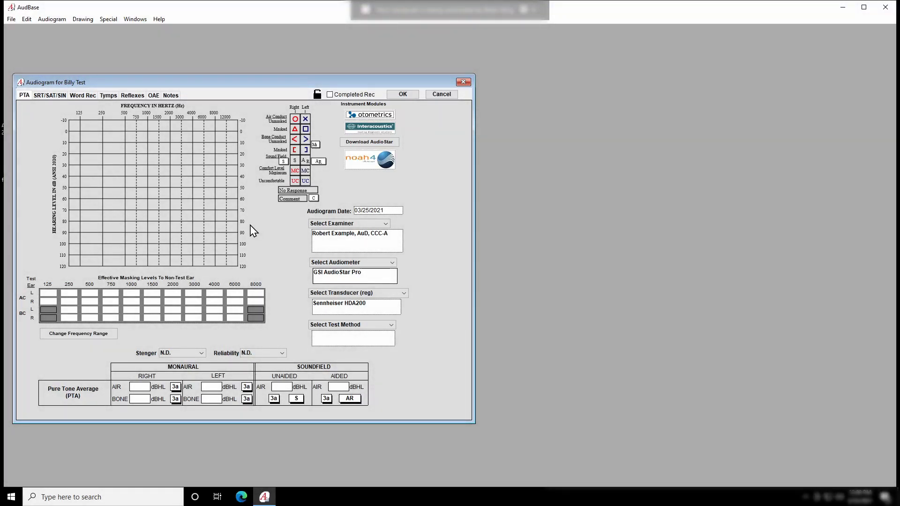
Download both ears' AudioStar thresholds, then adjust the right-ear air threshold at 8000 Hz
{"action": "left_click", "coordinate": [372, 148]}
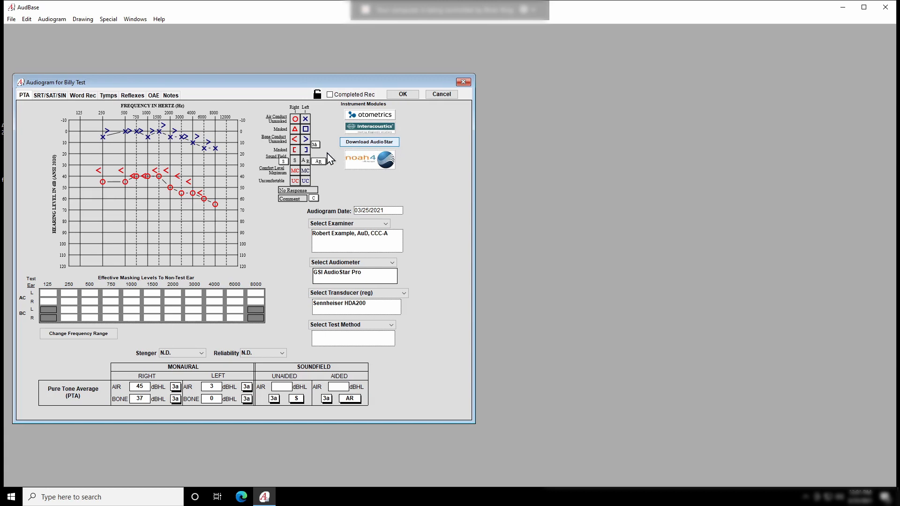
{"action": "left_click", "coordinate": [295, 120]}
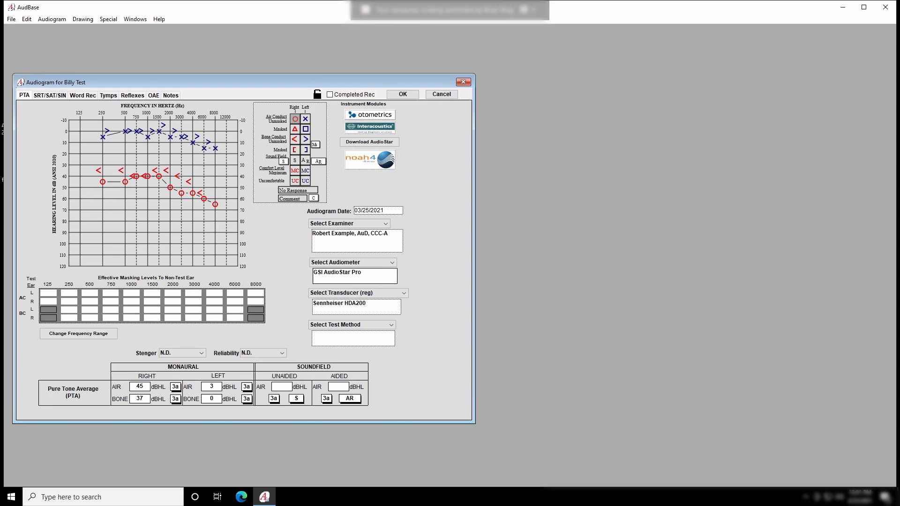
{"action": "left_click", "coordinate": [215, 222]}
Restore right 8000 Hz to 65 dB and plot aided-left points at 250, 1000 and 3000 Hz
{"action": "left_click", "coordinate": [215, 204]}
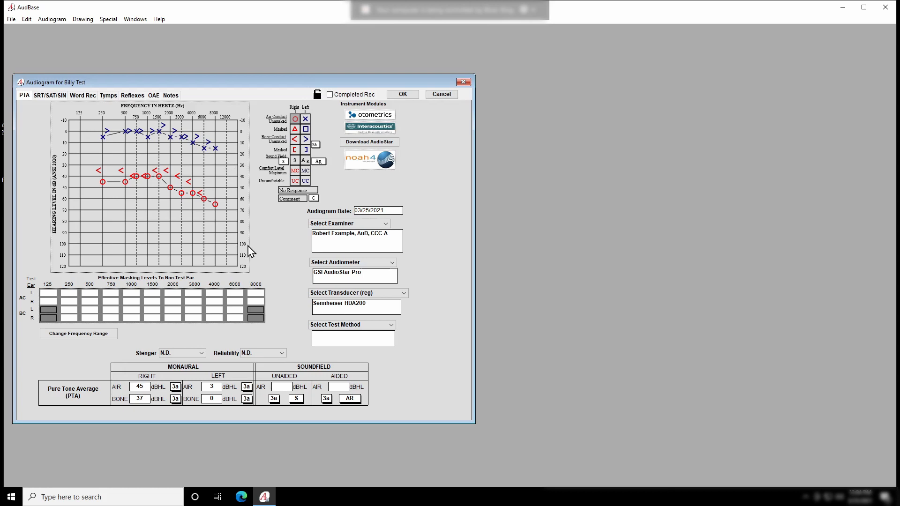
{"action": "left_click", "coordinate": [304, 163]}
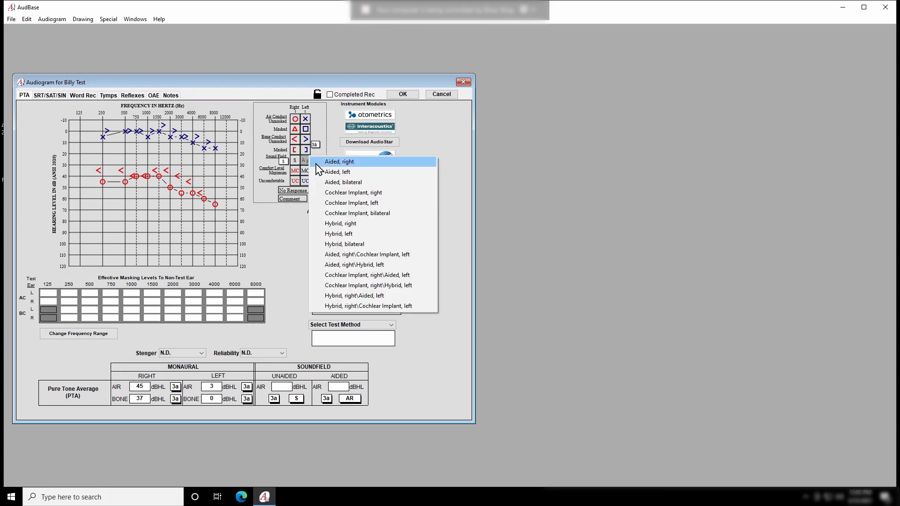
{"action": "left_click", "coordinate": [331, 173]}
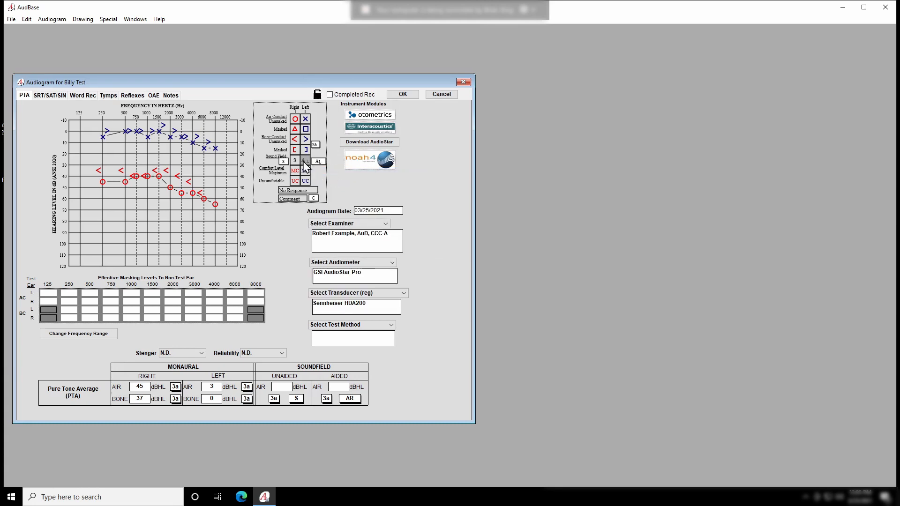
{"action": "left_click", "coordinate": [102, 149]}
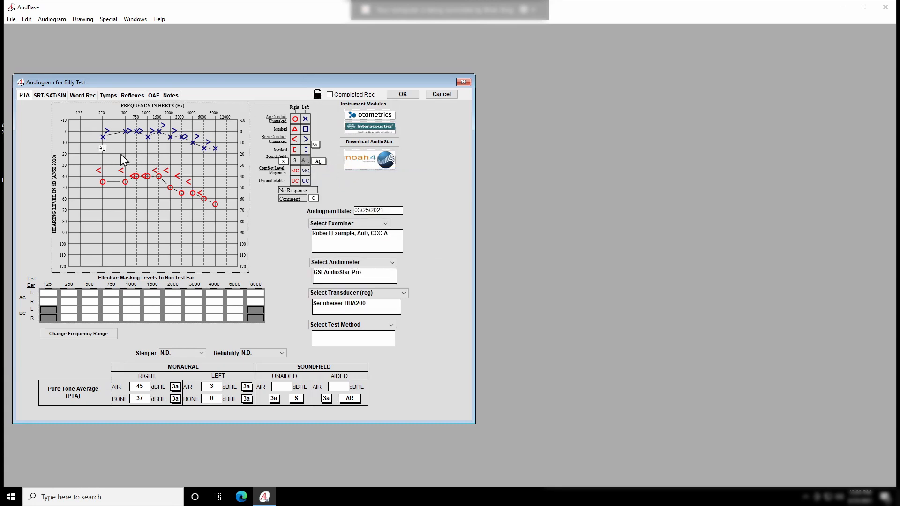
{"action": "left_click", "coordinate": [146, 149]}
{"action": "left_click", "coordinate": [191, 159]}
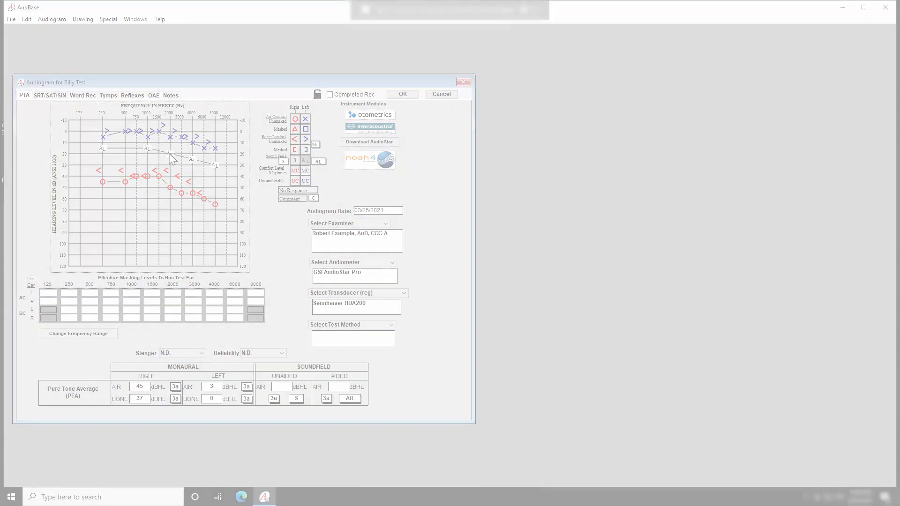
{"action": "left_click", "coordinate": [108, 96]}
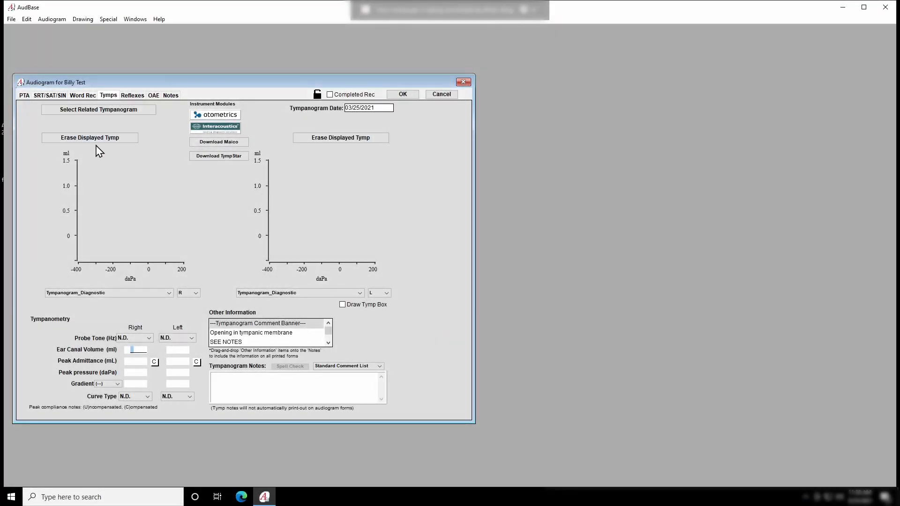
Download TympStar tympanograms and set both ears' curve type to A
{"action": "left_click", "coordinate": [223, 156]}
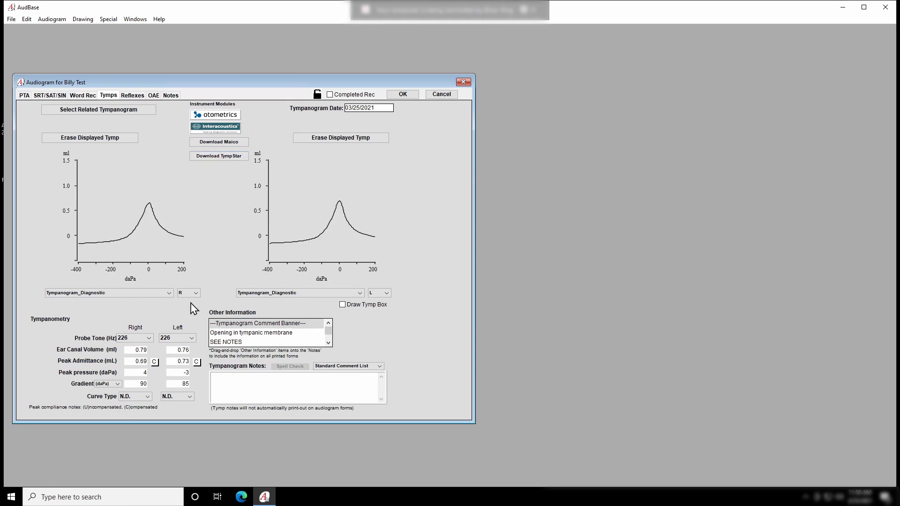
{"action": "left_click", "coordinate": [144, 399]}
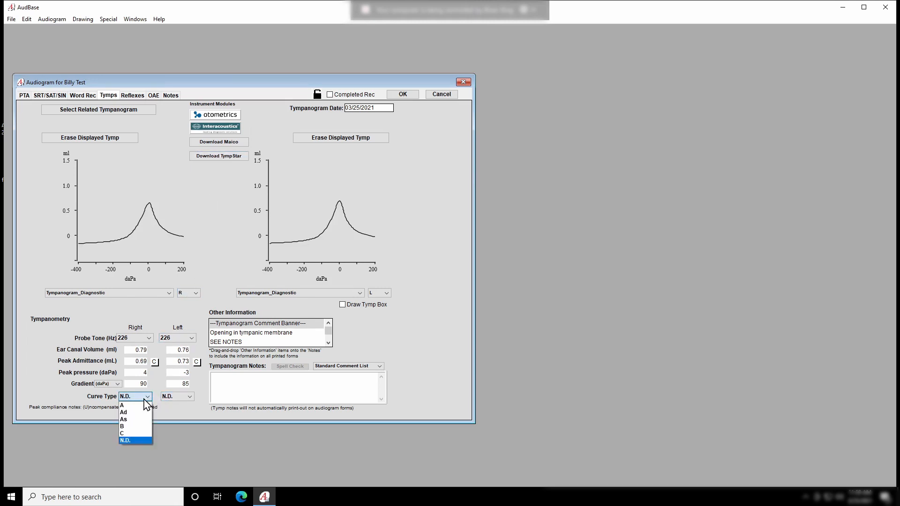
{"action": "left_click", "coordinate": [139, 405]}
{"action": "left_click", "coordinate": [180, 396]}
{"action": "key", "text": "a"}
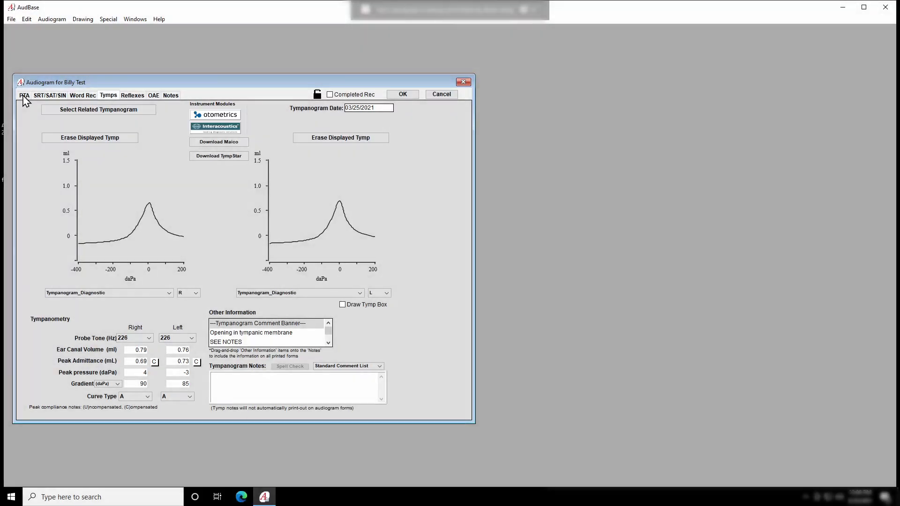
{"action": "left_click", "coordinate": [24, 95]}
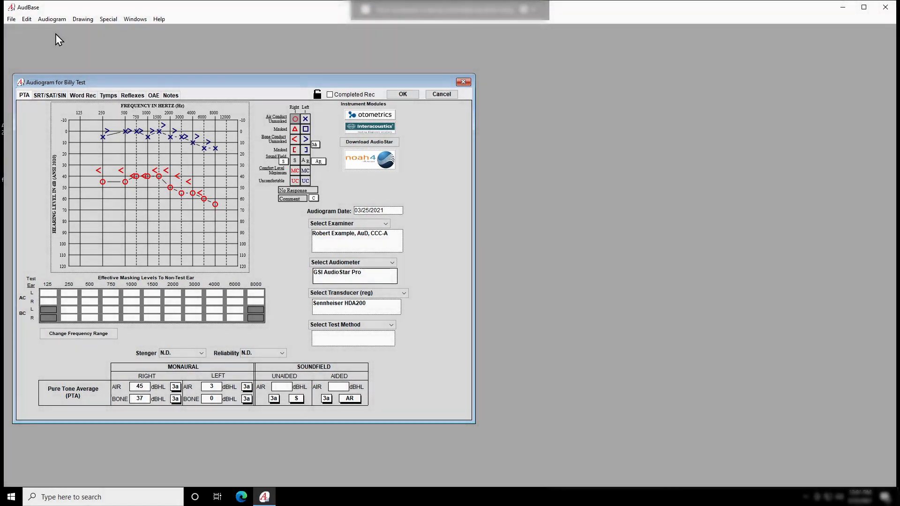
Display the comparison audiogram, view 01/08/2021 then 02/03/2021, and overlay it on the current one
{"action": "left_click", "coordinate": [53, 20]}
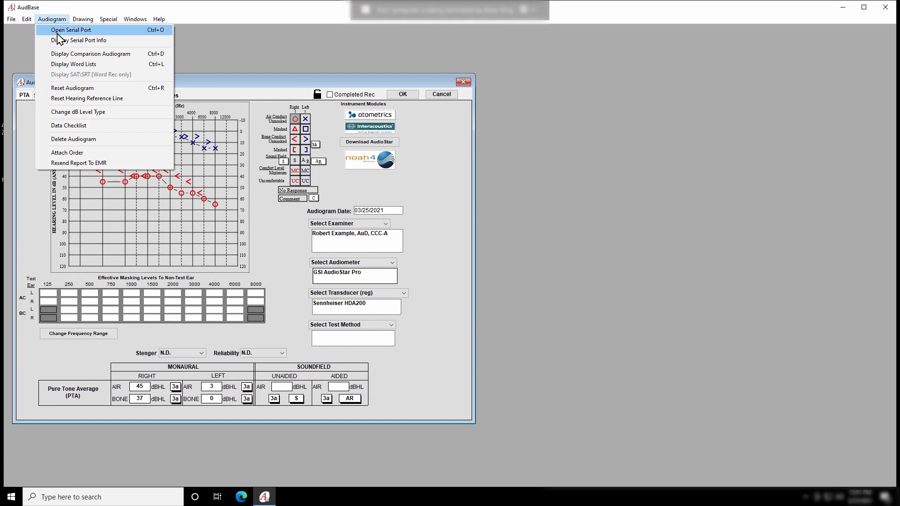
{"action": "left_click", "coordinate": [60, 54]}
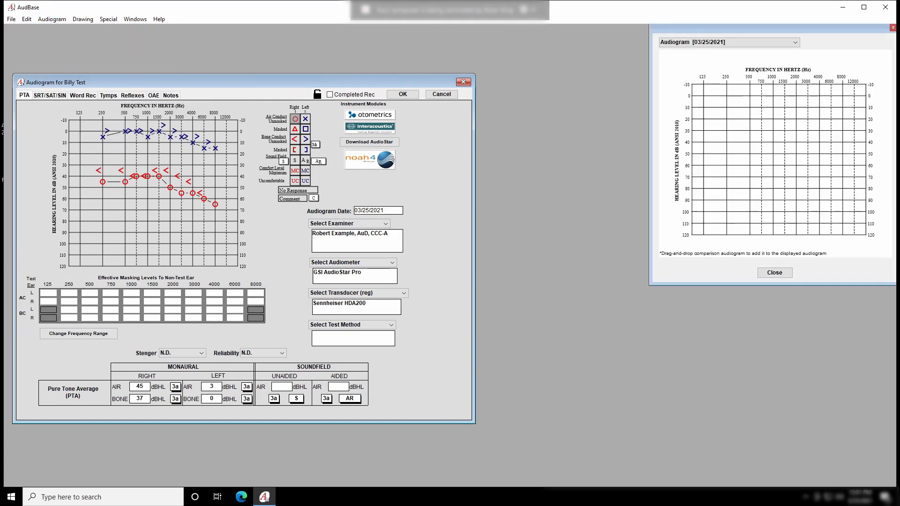
{"action": "left_click_drag", "start_coordinate": [659, 45], "coordinate": [529, 83]}
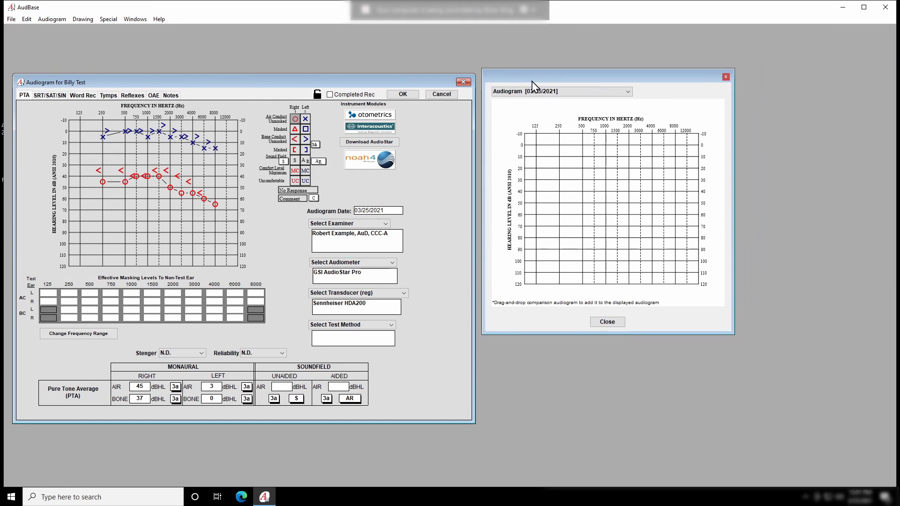
{"action": "left_click", "coordinate": [534, 94]}
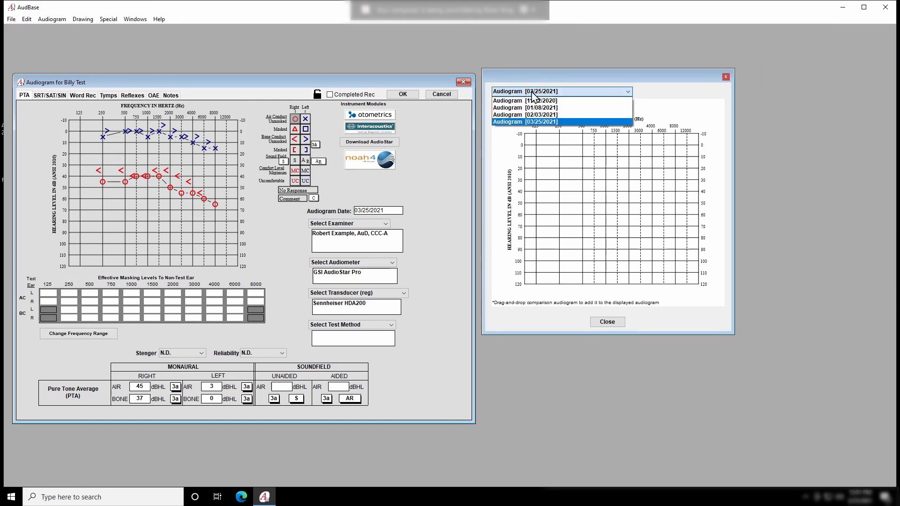
{"action": "left_click", "coordinate": [532, 109]}
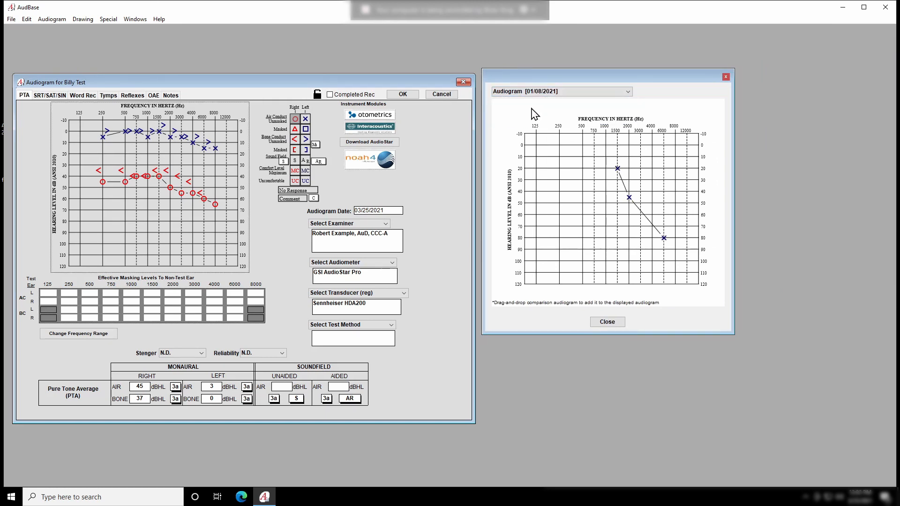
{"action": "left_click", "coordinate": [537, 92]}
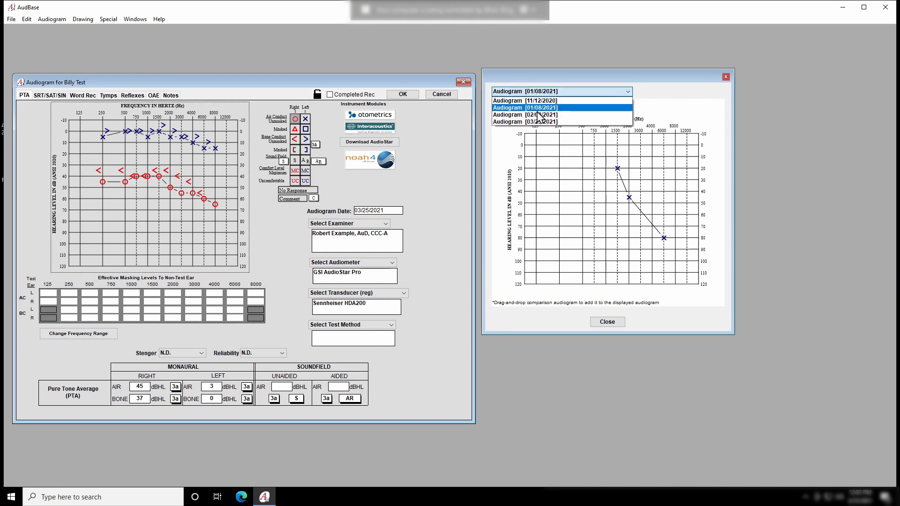
{"action": "left_click", "coordinate": [538, 114]}
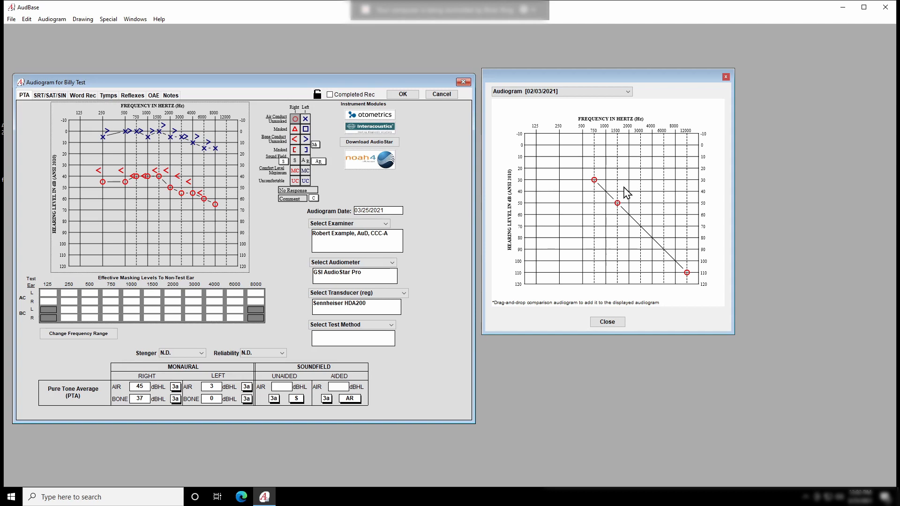
{"action": "left_click_drag", "start_coordinate": [624, 195], "coordinate": [140, 184]}
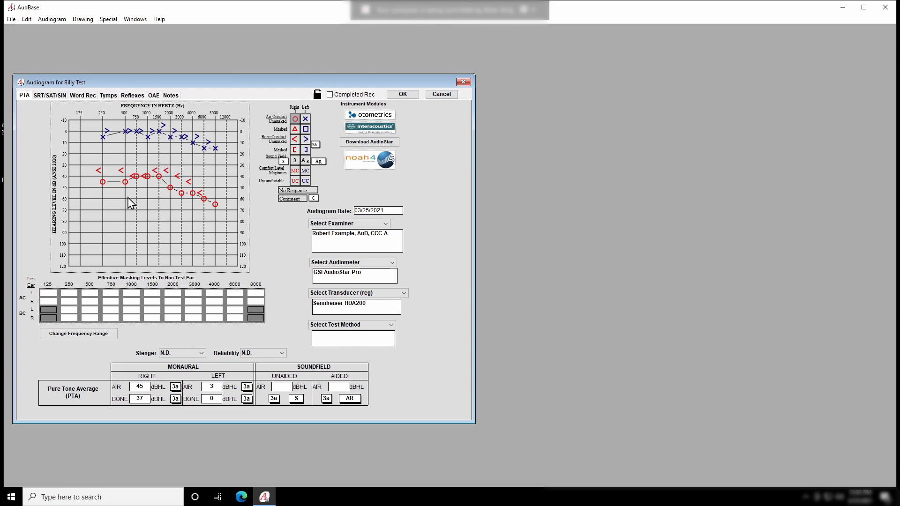
Hide the left-ear marks on the audiogram from the Drawing menu
{"action": "left_click", "coordinate": [80, 20]}
{"action": "mouse_move", "coordinate": [121, 51]}
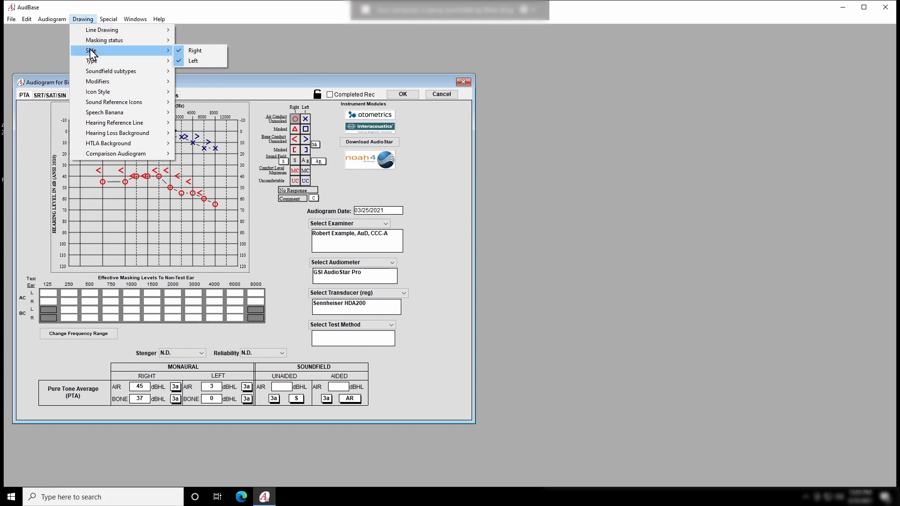
{"action": "left_click", "coordinate": [181, 62]}
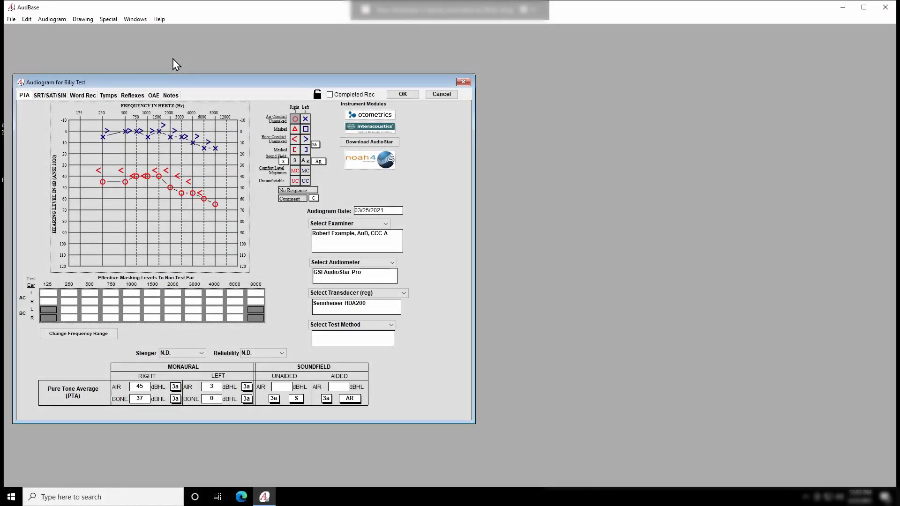
Turn on Display Hearing Reference Line for the audiogram chart
{"action": "left_click", "coordinate": [83, 19]}
{"action": "mouse_move", "coordinate": [82, 44]}
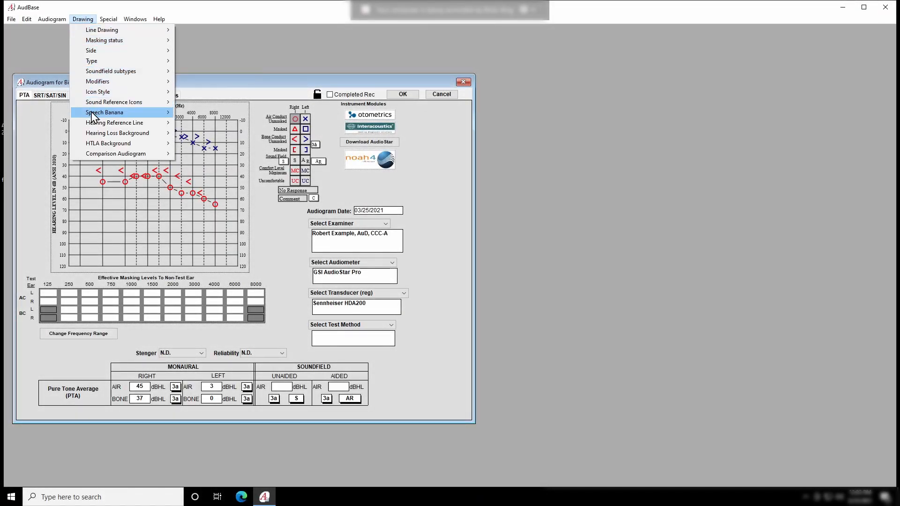
{"action": "mouse_move", "coordinate": [92, 116]}
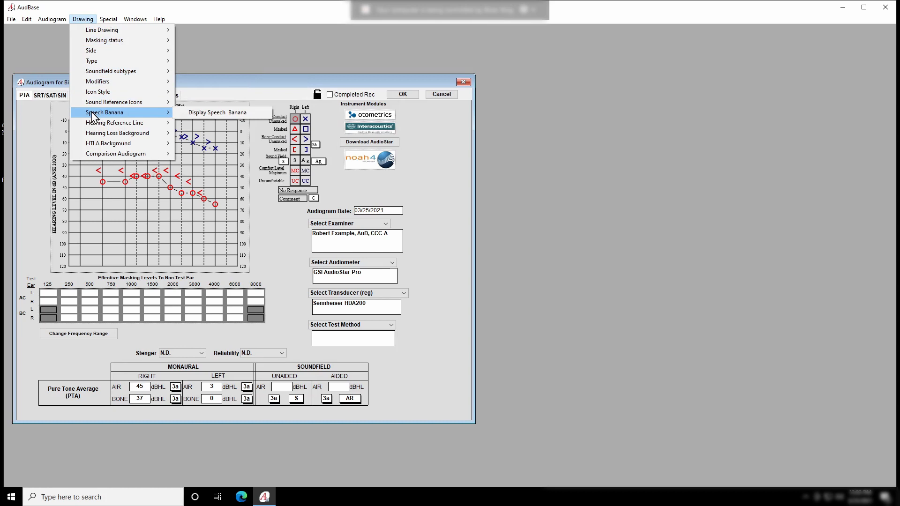
{"action": "left_click", "coordinate": [190, 125]}
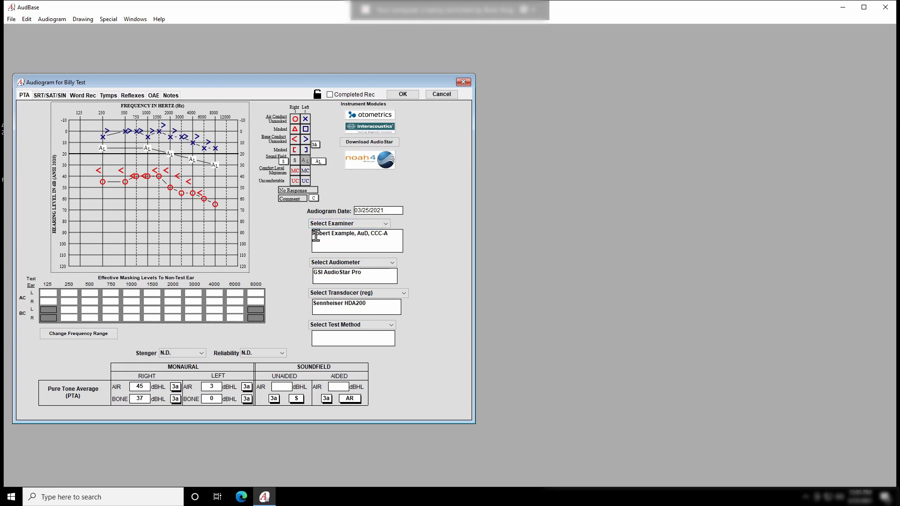
Add Blank Blank as second examiner, leaving the test method unchanged
{"action": "left_click", "coordinate": [386, 225]}
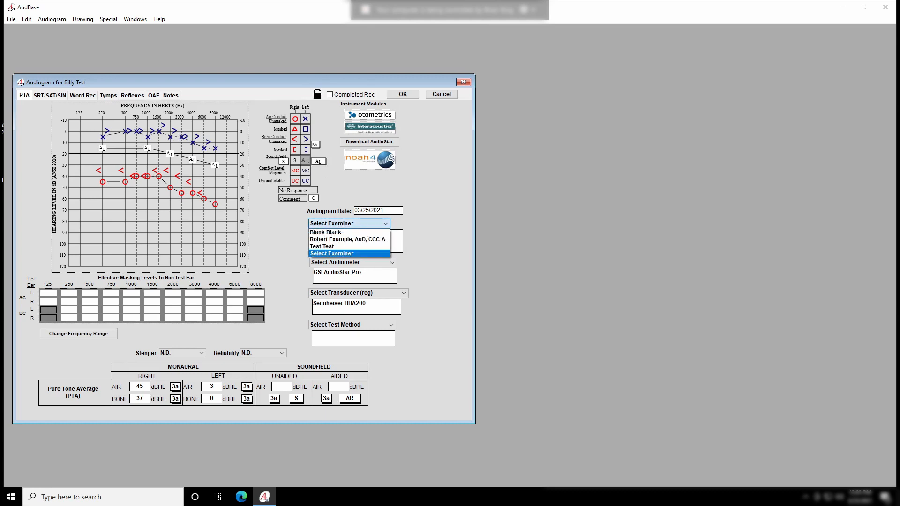
{"action": "left_click", "coordinate": [355, 232]}
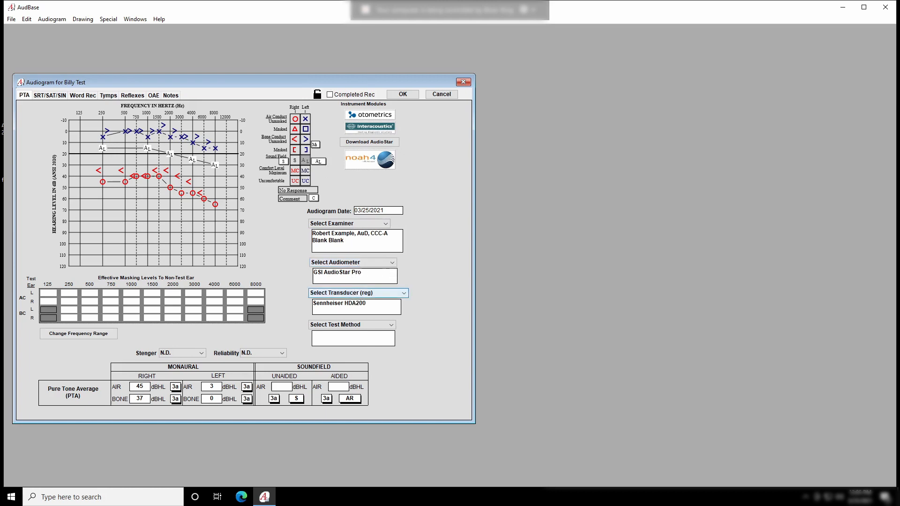
{"action": "left_click", "coordinate": [352, 326]}
{"action": "left_click", "coordinate": [351, 330]}
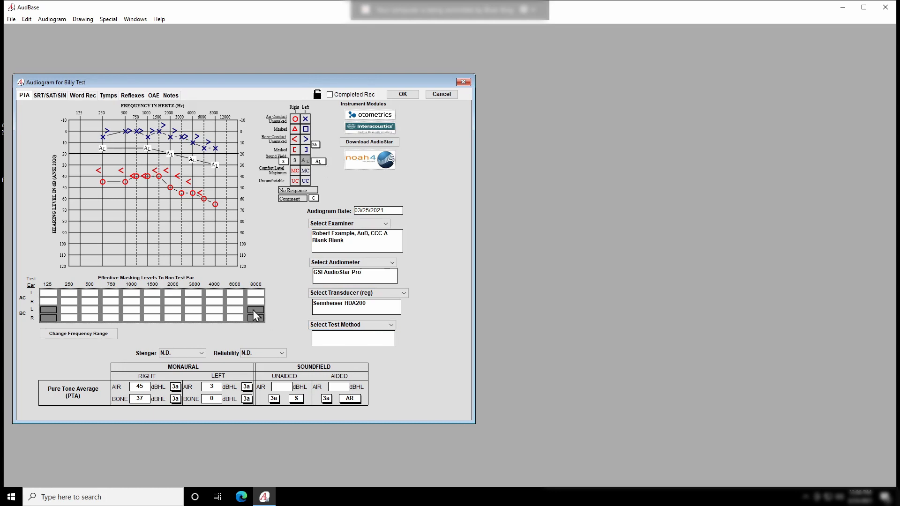
{"action": "left_click", "coordinate": [45, 97]}
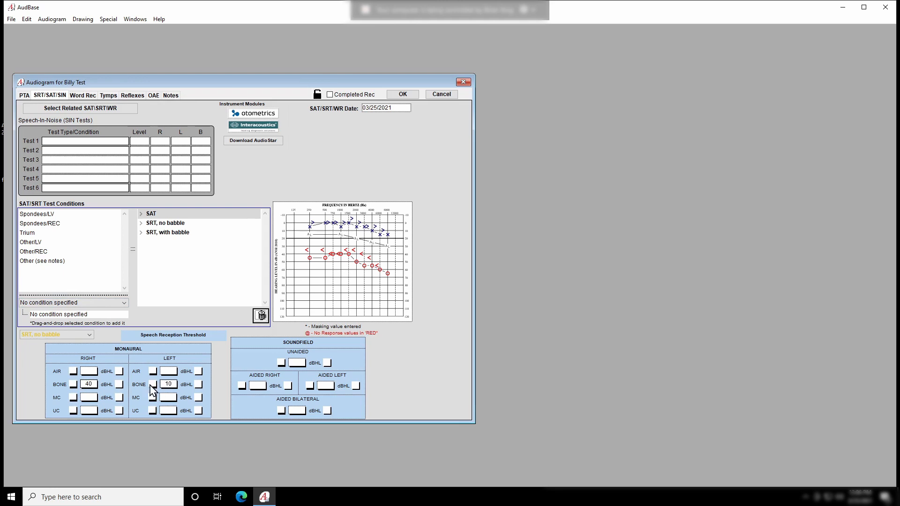
Open the Word Rec page showing the right ear's 50% at 40 dBHL
{"action": "left_click", "coordinate": [90, 95]}
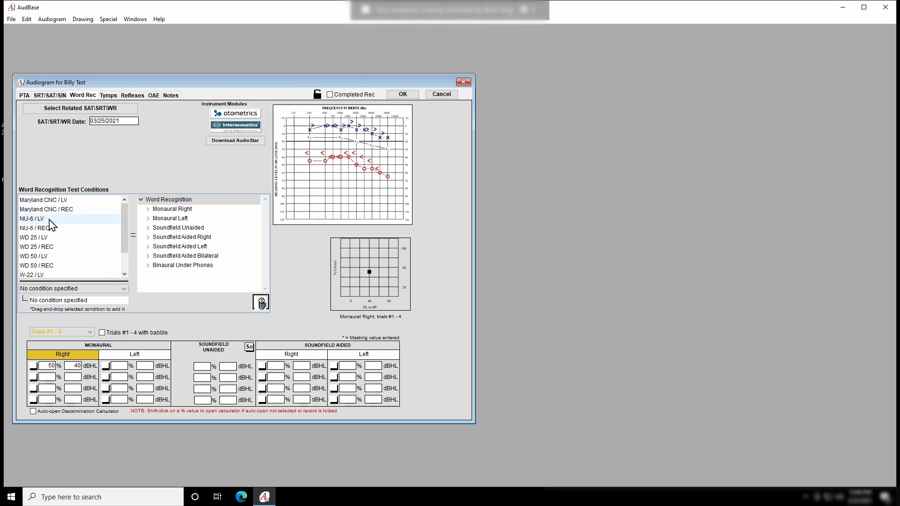
Put NU-6 / LV on the right-ear Word Recognition trials and NU-6 / REC on trial #2
{"action": "left_click_drag", "start_coordinate": [49, 218], "coordinate": [174, 206]}
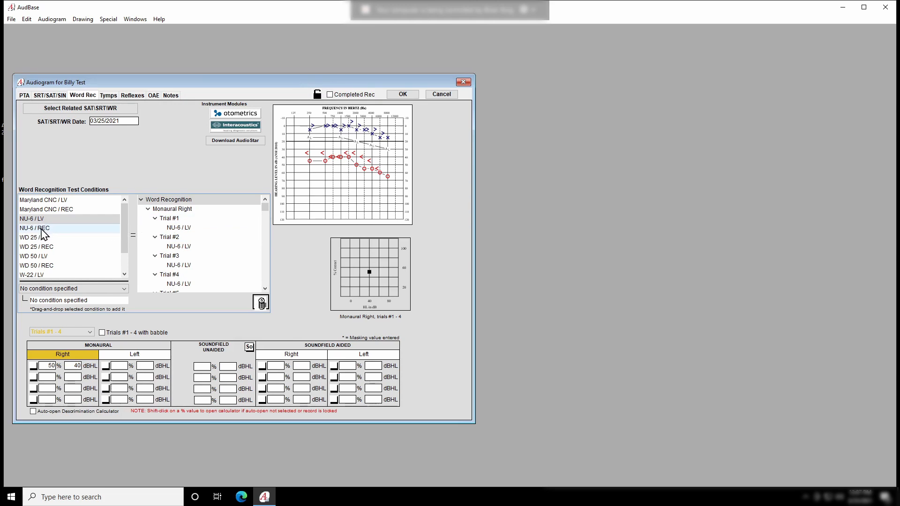
{"action": "left_click_drag", "start_coordinate": [44, 230], "coordinate": [183, 247]}
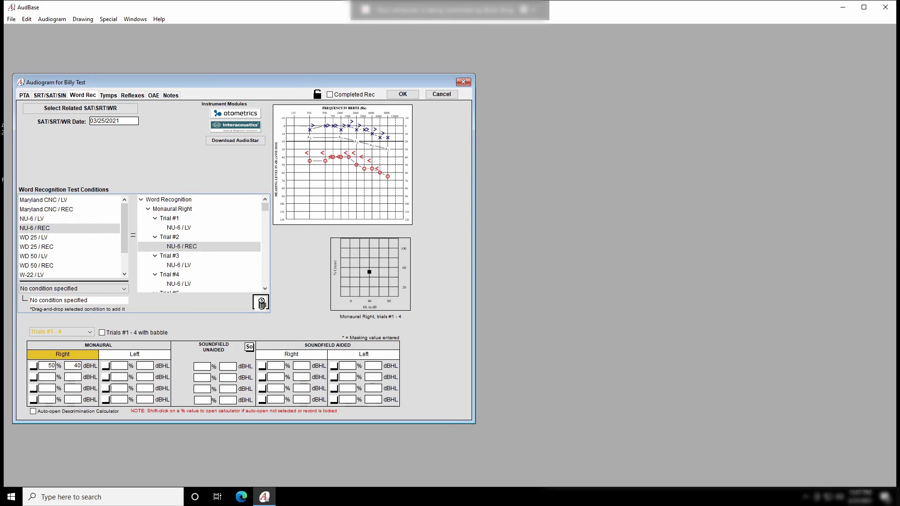
{"action": "left_click", "coordinate": [108, 95]}
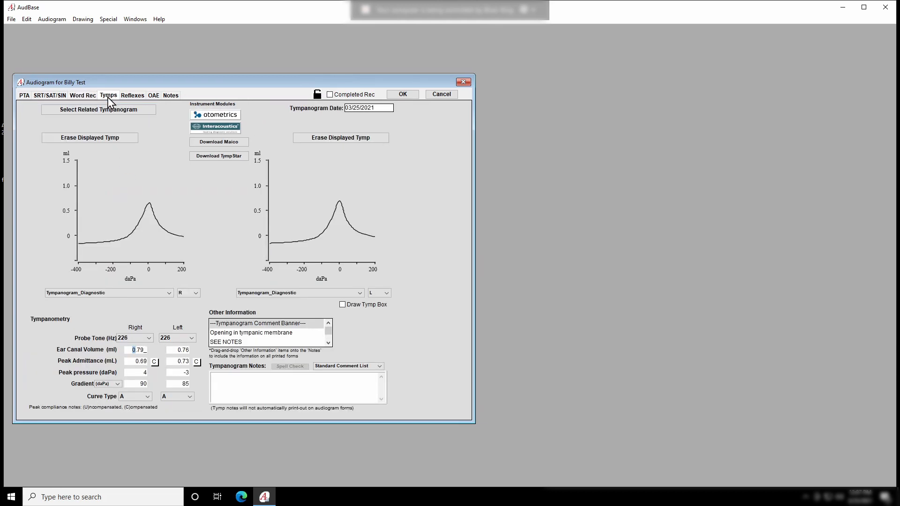
Look over the Tymps, Reflexes and OAE results, keeping right-ear Frequency #1 at N.D., then reach Notes
{"action": "left_click", "coordinate": [132, 95]}
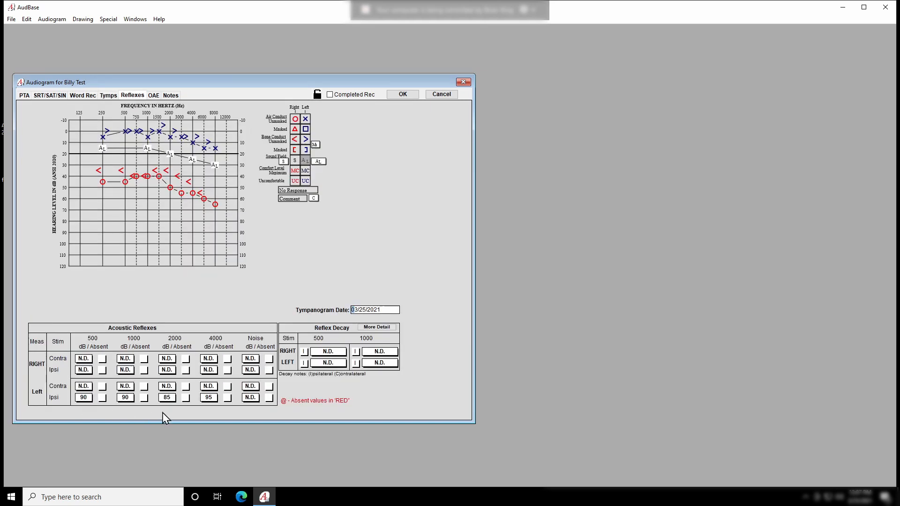
{"action": "left_click", "coordinate": [155, 97]}
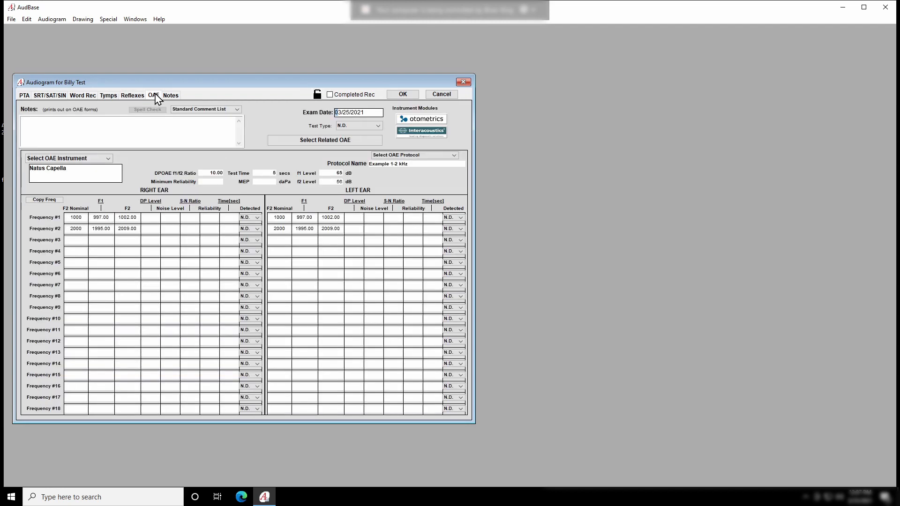
{"action": "left_click", "coordinate": [256, 218]}
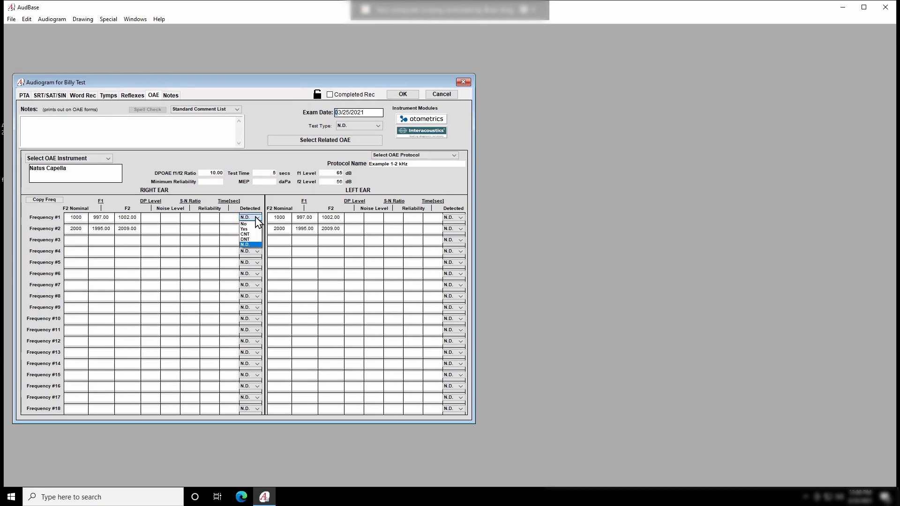
{"action": "left_click", "coordinate": [252, 245]}
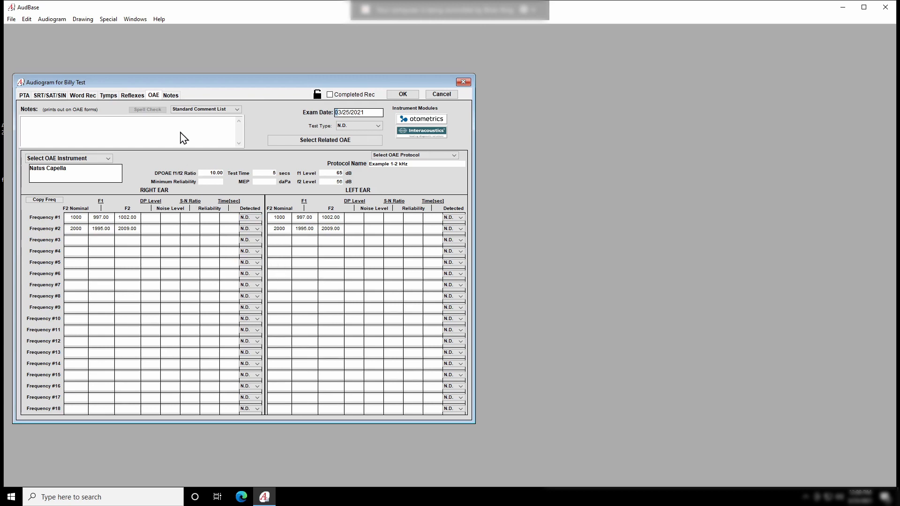
{"action": "left_click", "coordinate": [171, 96]}
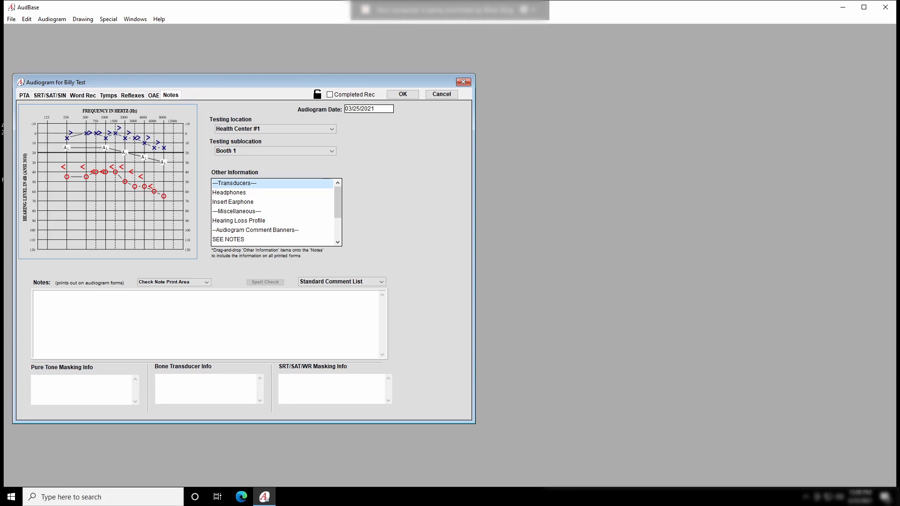
Insert the standard comment 'NOT ADEQUATE FOR RATING PURPOSES.' into the audiogram notes box
{"action": "left_click", "coordinate": [145, 307]}
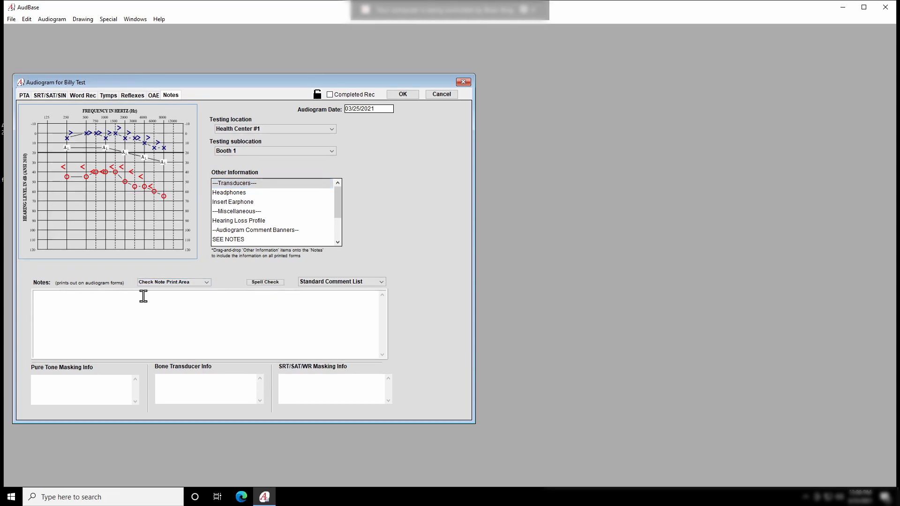
{"action": "left_click", "coordinate": [382, 283]}
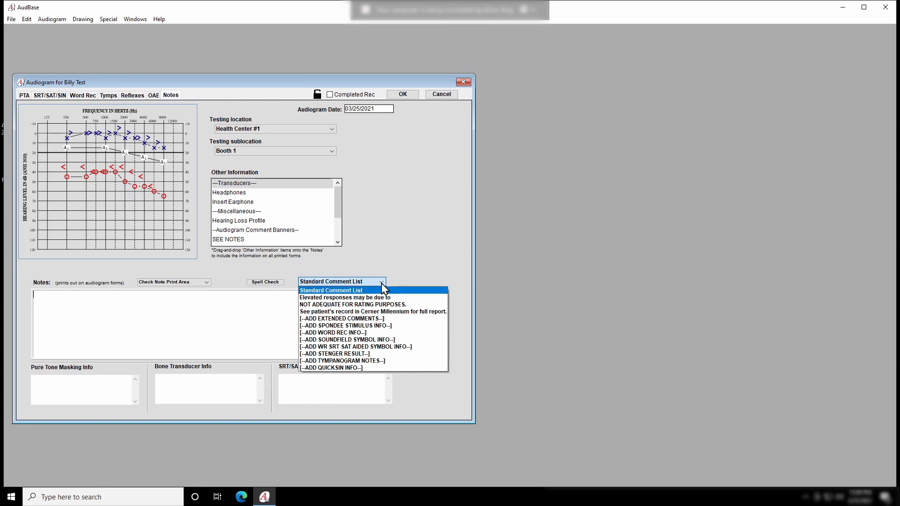
{"action": "left_click", "coordinate": [326, 305]}
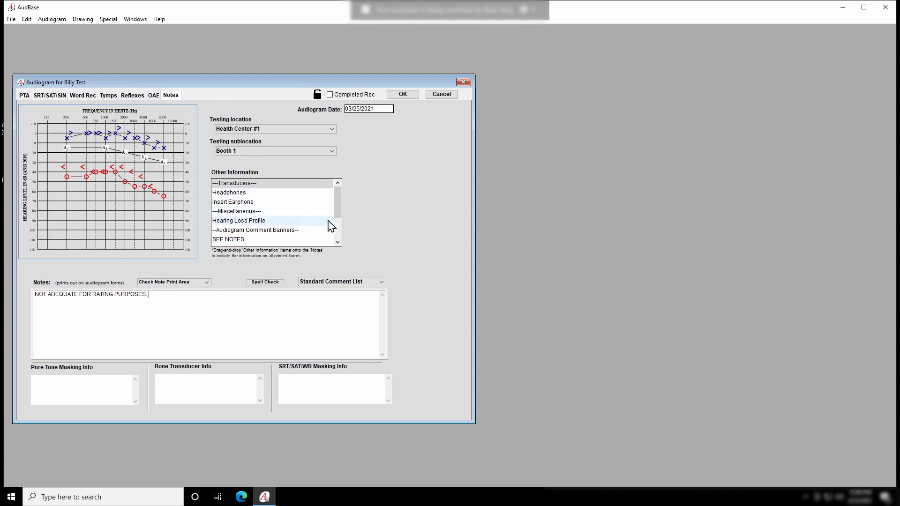
{"action": "left_click_drag", "start_coordinate": [339, 206], "coordinate": [339, 250]}
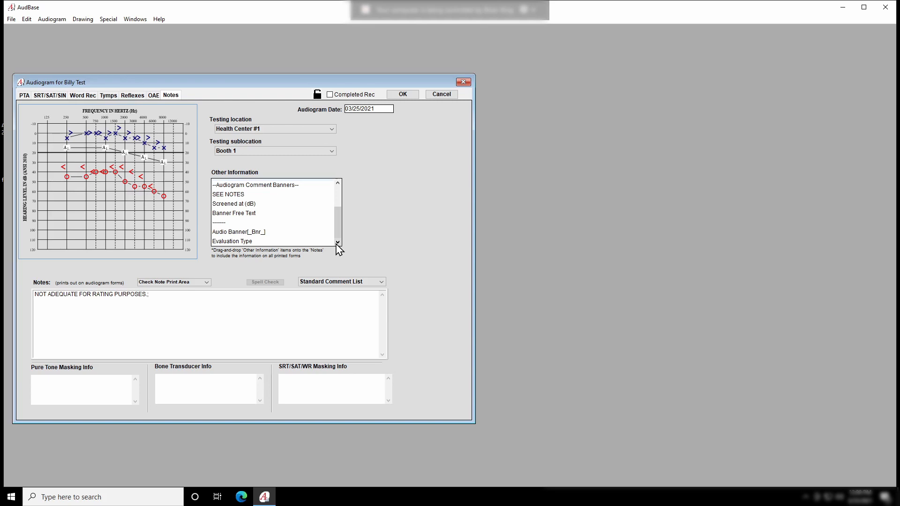
{"action": "left_click_drag", "start_coordinate": [337, 237], "coordinate": [337, 199]}
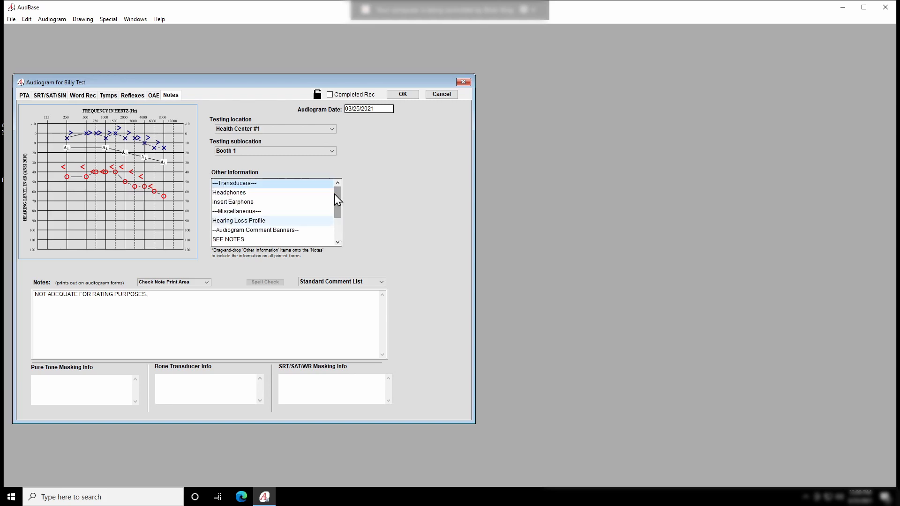
Accept the audiogram and sign it with the examiner's signature block
{"action": "left_click", "coordinate": [403, 95]}
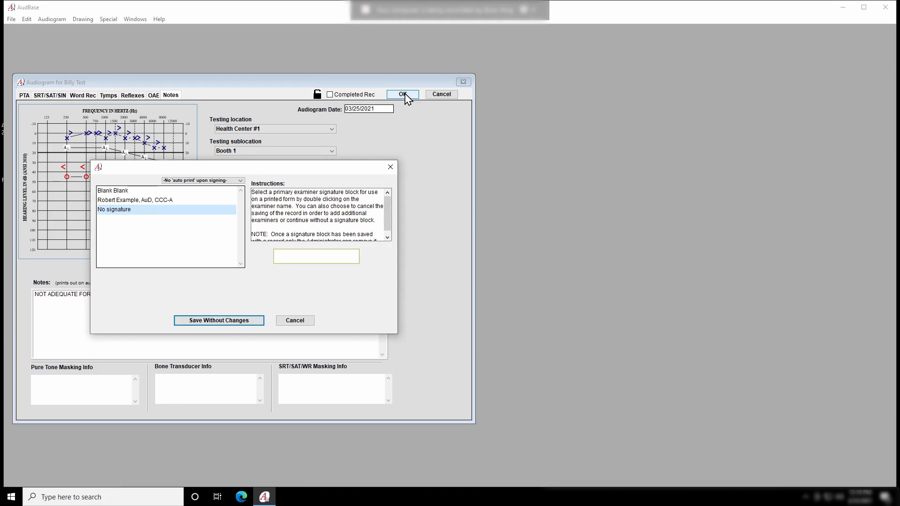
{"action": "left_click", "coordinate": [124, 203]}
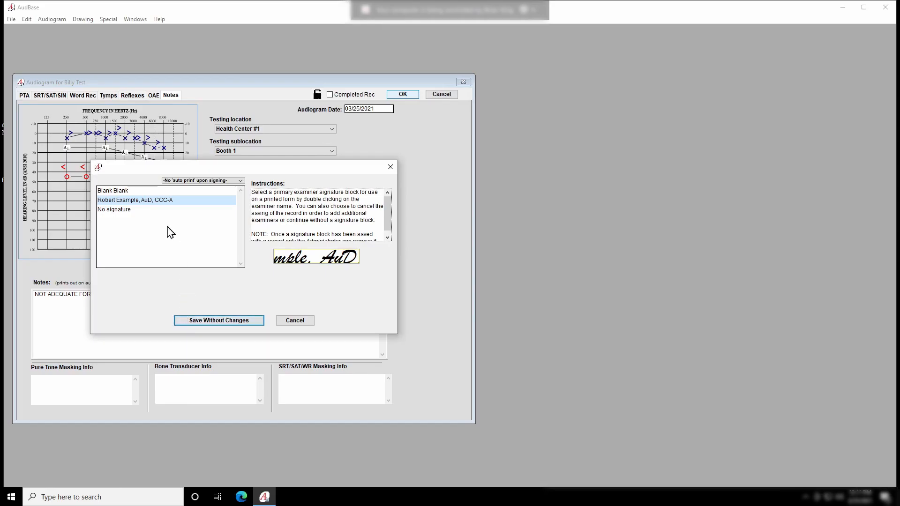
{"action": "double_click", "coordinate": [128, 200]}
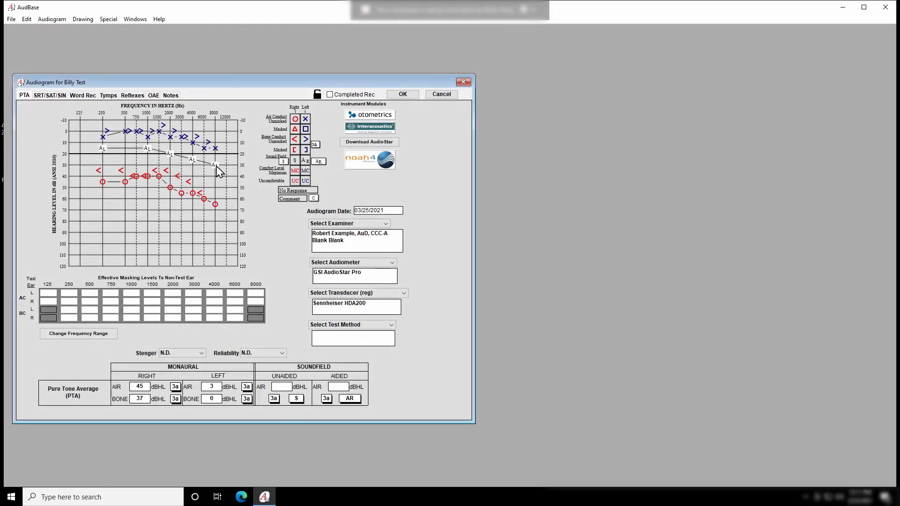
{"action": "left_click", "coordinate": [12, 21]}
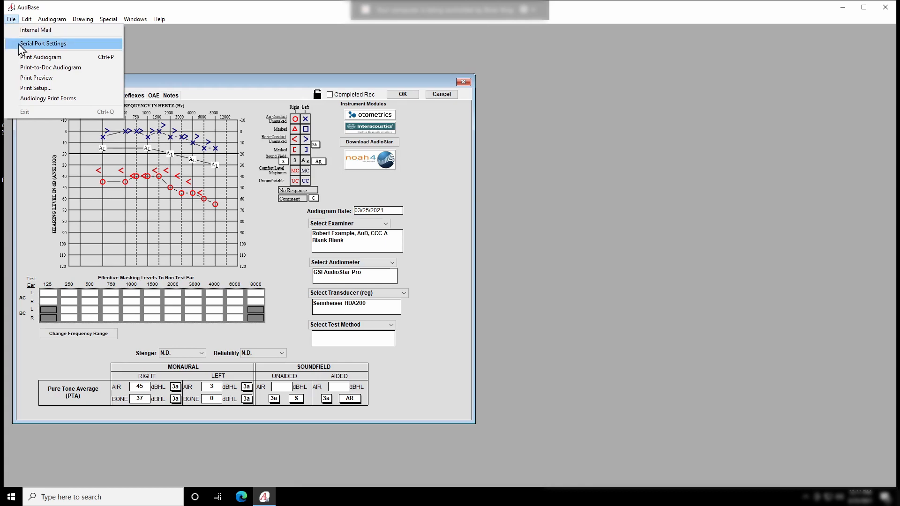
Generate the report's print preview and scroll Preview.xps down to the signed examiner block
{"action": "left_click", "coordinate": [29, 79]}
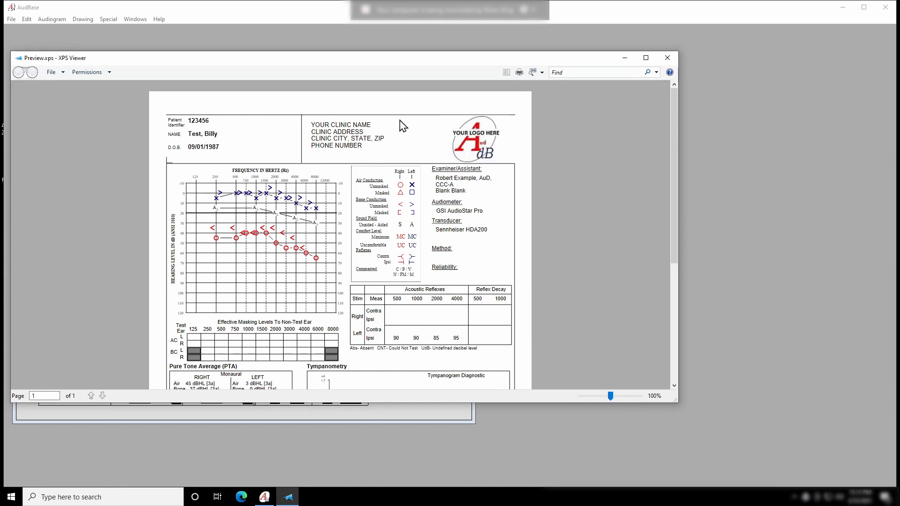
{"action": "scroll", "coordinate": [398, 248], "scroll_direction": "down", "scroll_amount": 1}
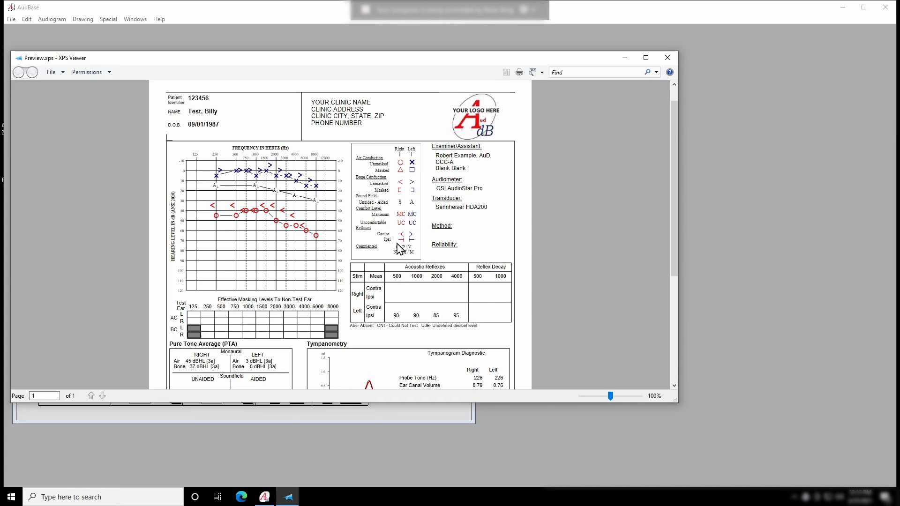
{"action": "scroll", "coordinate": [393, 249], "scroll_direction": "down", "scroll_amount": 2}
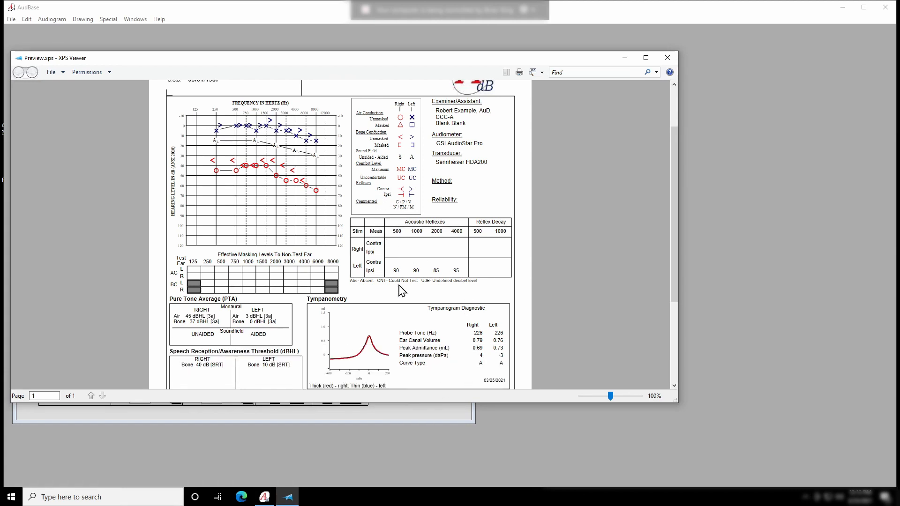
{"action": "scroll", "coordinate": [398, 291], "scroll_direction": "down", "scroll_amount": 5}
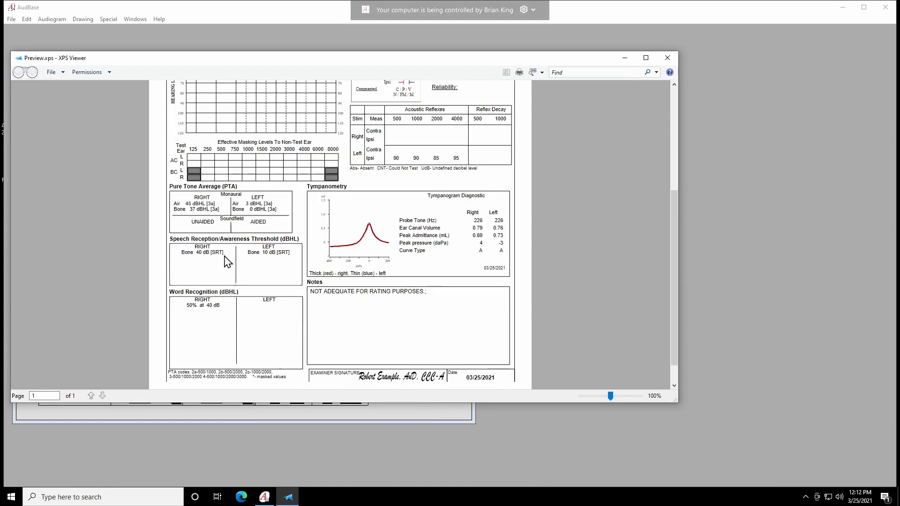